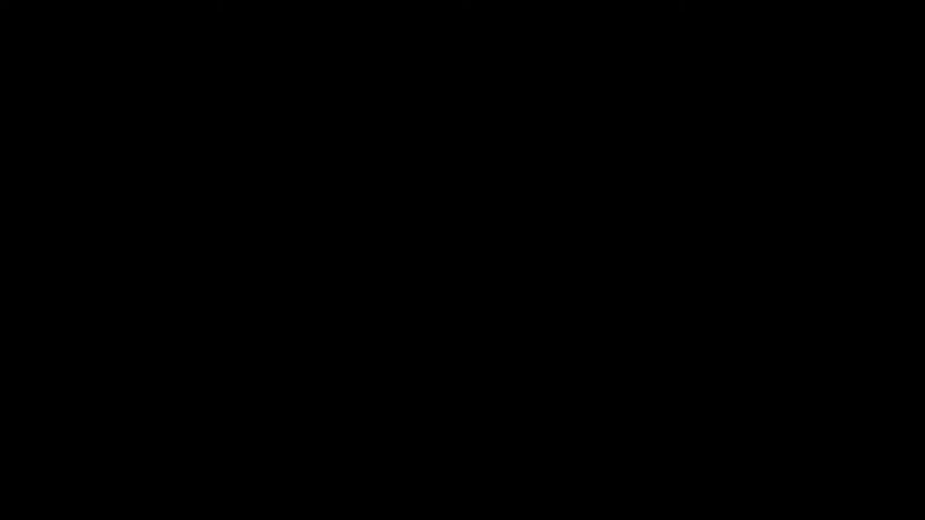
Type the headers Chores/Tareas in A1 and Status/Estado in B1, then start the first chore in A2
type("Chores")
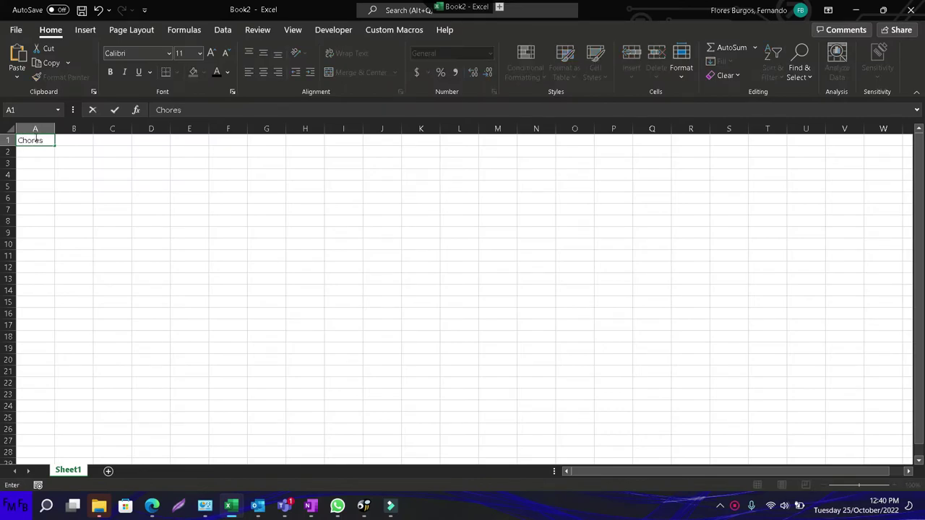
type("/Tareas")
key("Tab")
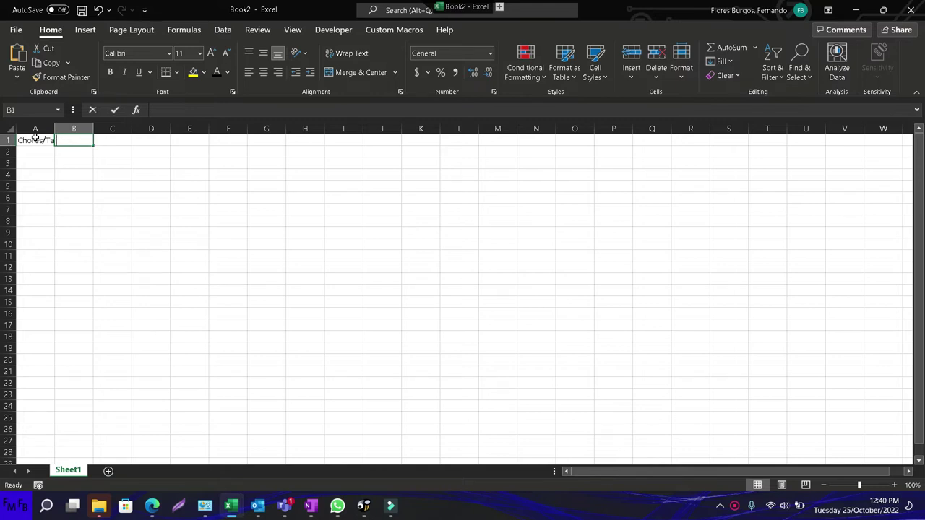
type("Status")
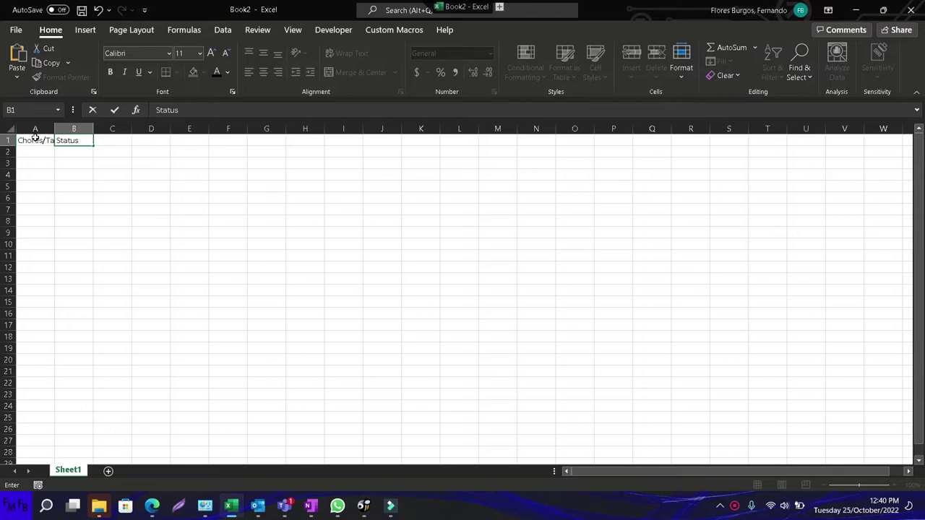
type("/Estado")
key("Return")
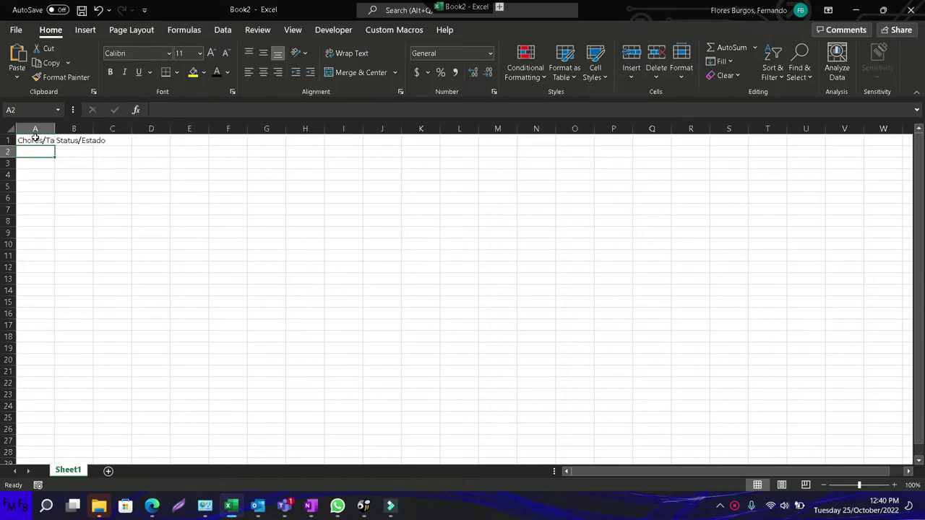
type("Paint fence")
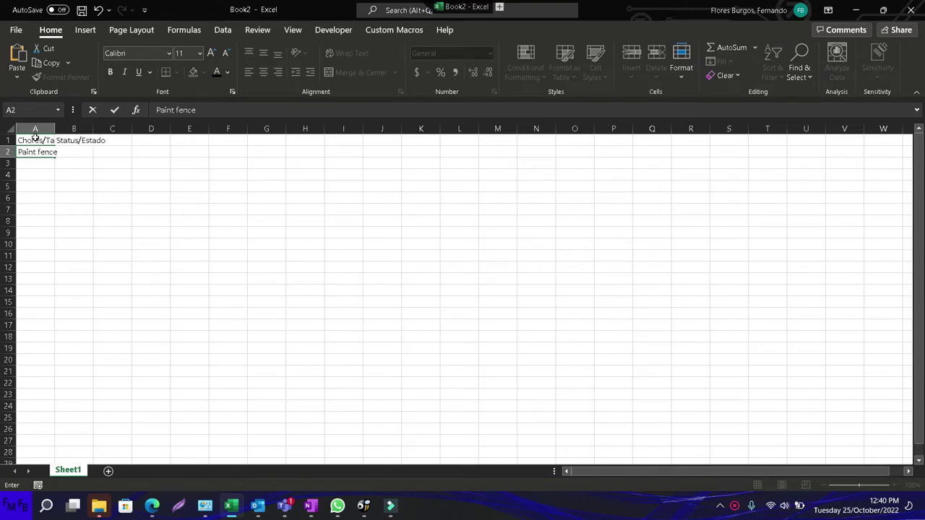
type("/")
type("Pintar")
type(" el ")
type("cerco")
Enter 'Paint fence/Pintar el cerco' in A2 and 'Take the car to the shop/Llevar el carro al taller' in A3
key("Return")
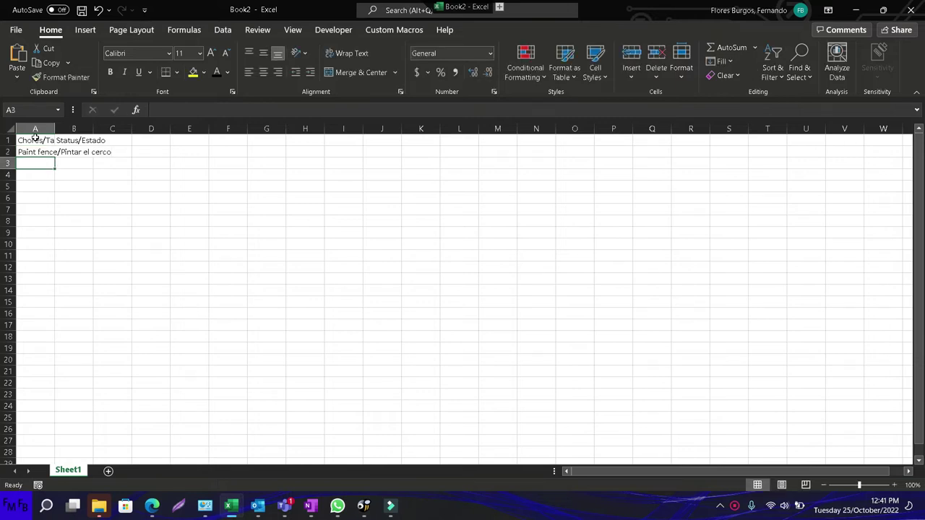
key("Up")
key("Down")
type("Llevar el carro a")
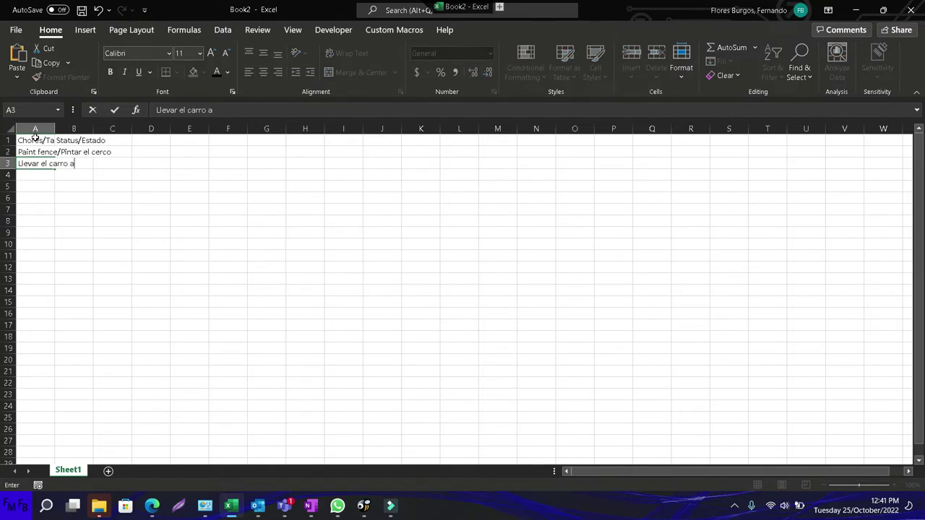
type("l taller/")
type("Take")
key("ctrl+Return")
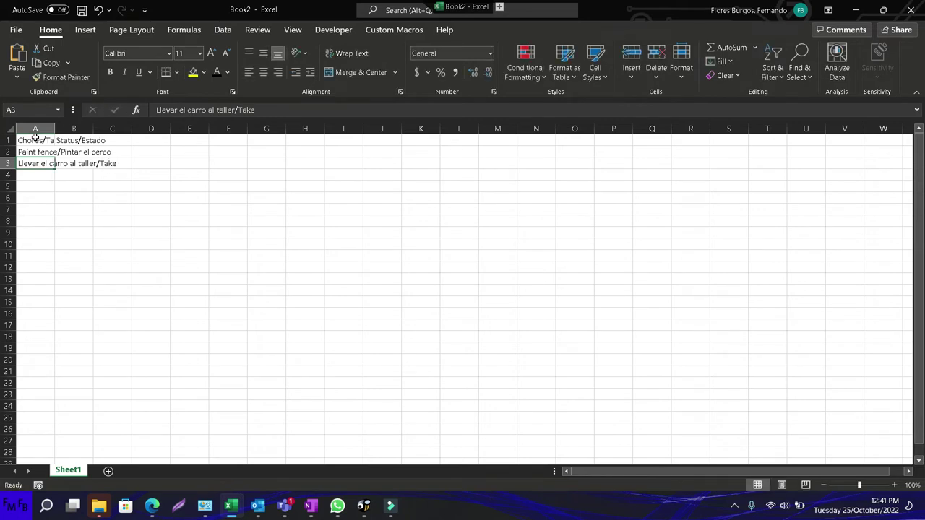
type("Take the car to the shop")
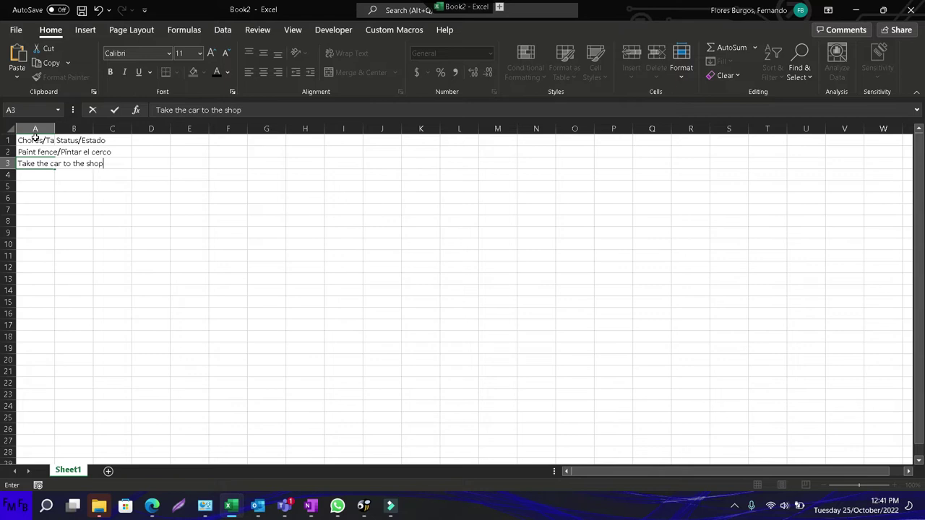
type("/Llevar ")
type("el ")
type("carro all taller")
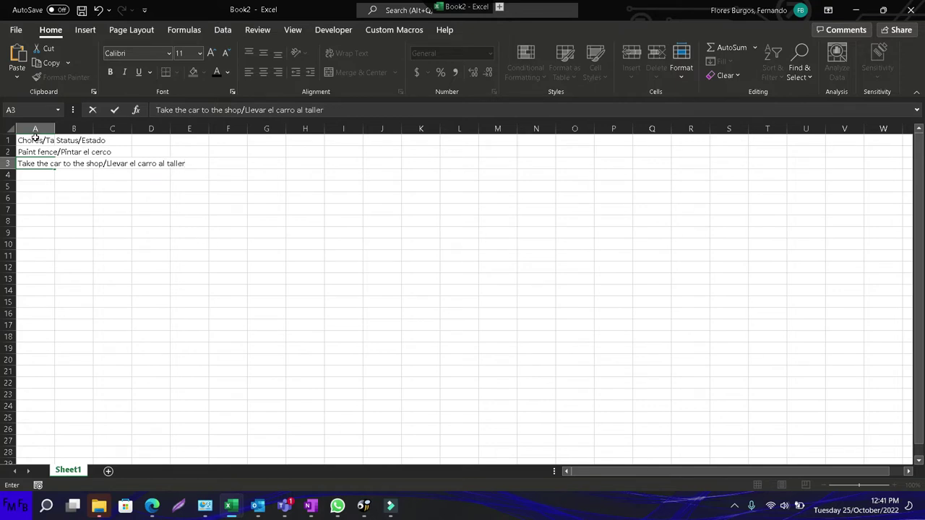
key("Return")
key("Up")
key("Up")
key("Right")
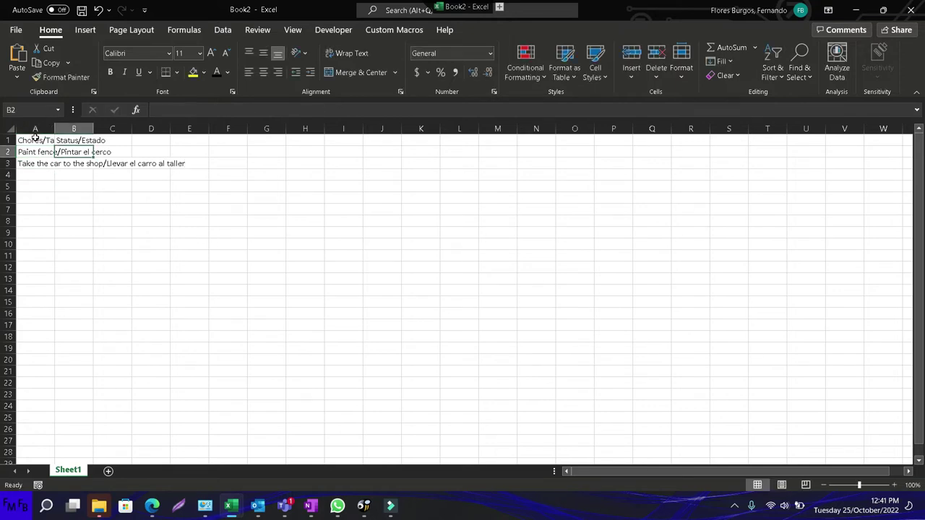
Pick the Form Controls Check Box tool and autofit column A to its chore text
left_click(318, 33)
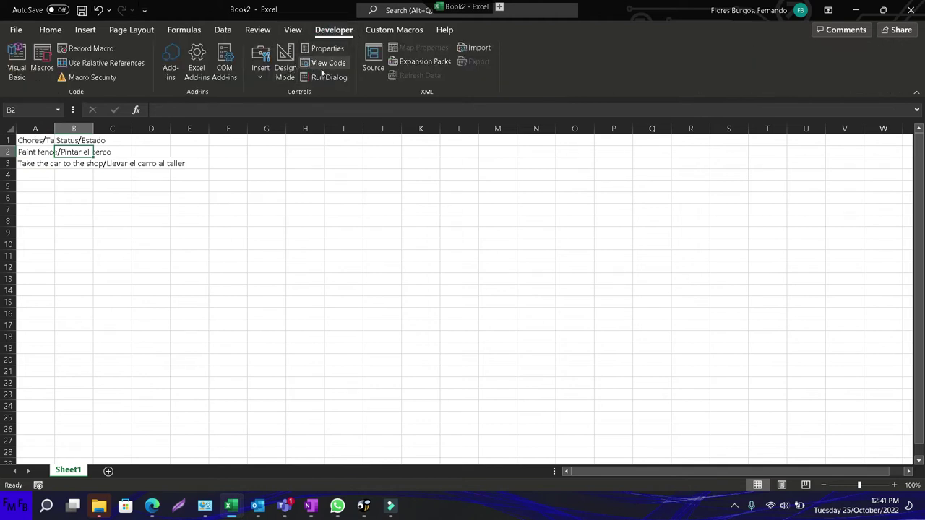
left_click(261, 78)
left_click(277, 109)
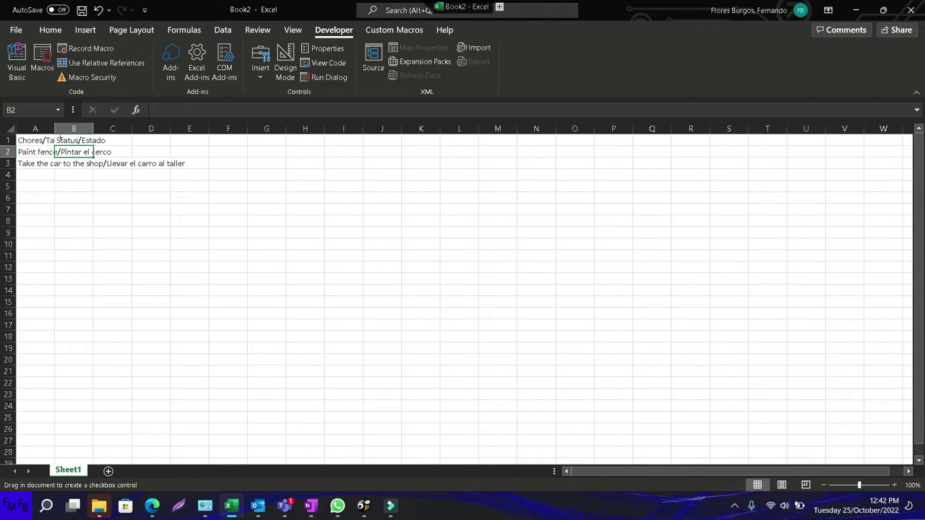
double_click(55, 129)
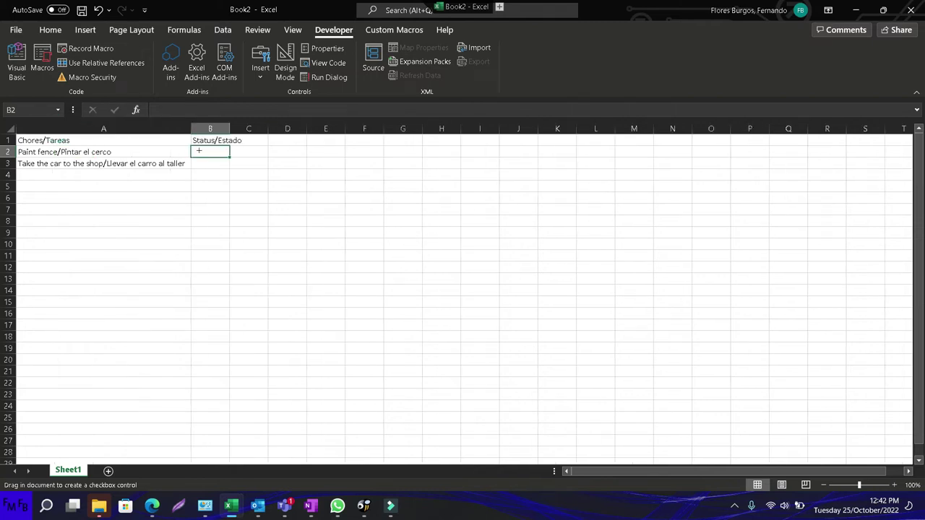
Draw a check box in B2 and relabel it 'Done'
mouse_move(198, 151)
left_mouse_down()
mouse_move(214, 165)
mouse_move(202, 150)
mouse_move(216, 144)
left_mouse_up()
key("BackSpace")
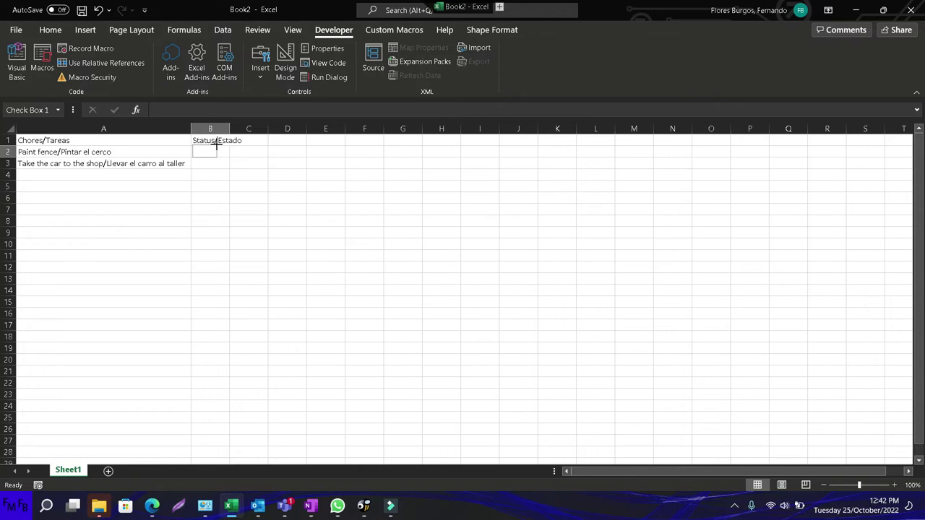
left_click(224, 145)
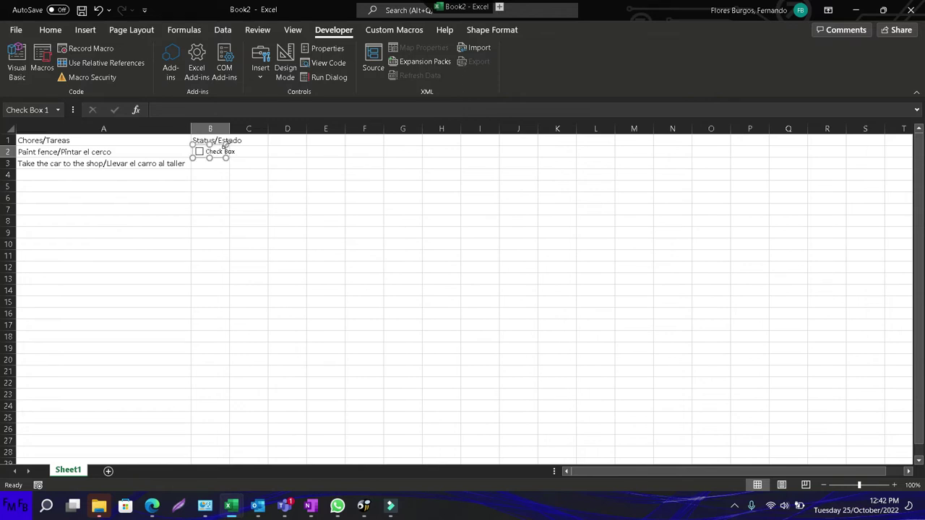
right_click(219, 151)
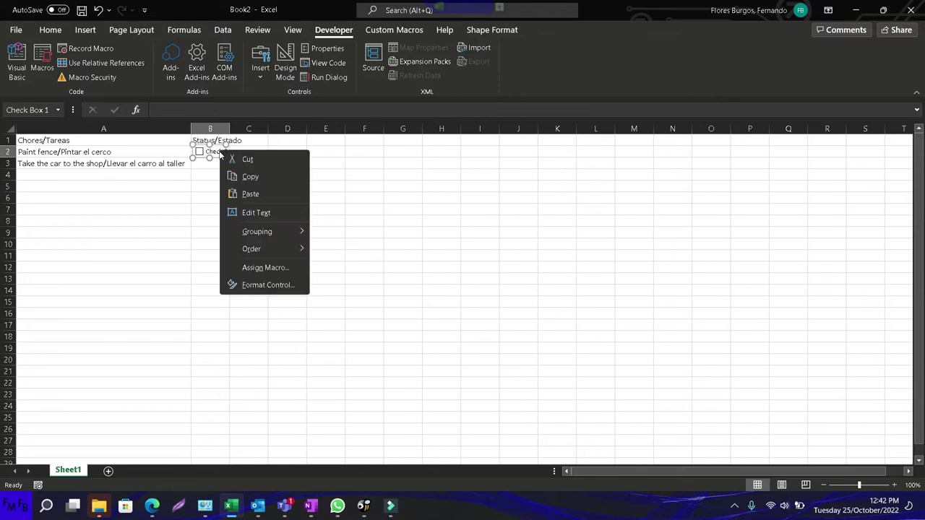
left_click(258, 220)
key("ctrl+a")
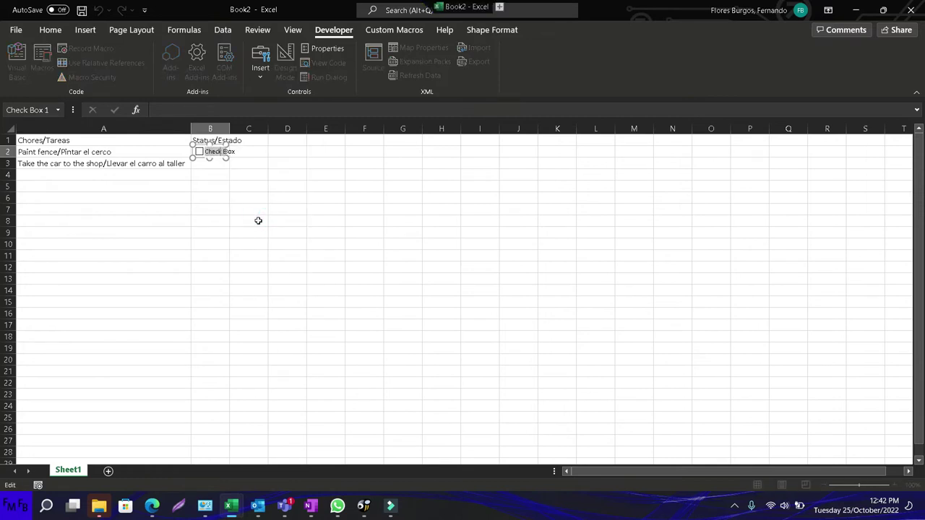
type("Done")
Copy the Done check box from B2 down into B3
left_click(257, 220)
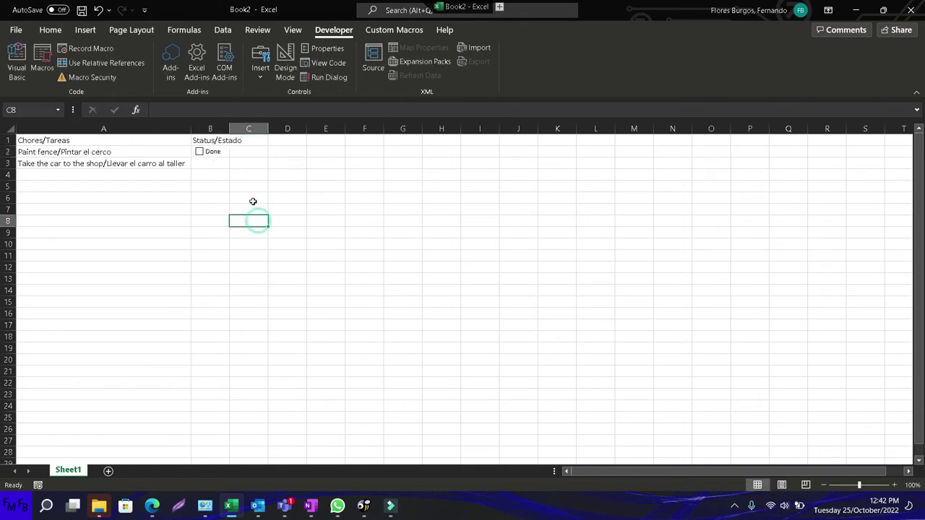
left_click(227, 154)
left_click_drag(229, 159, 228, 169)
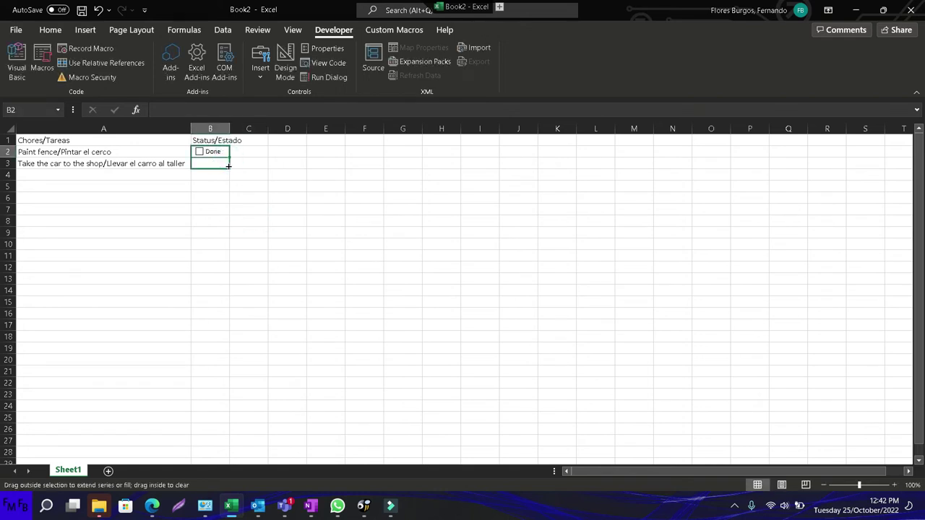
left_click(215, 202)
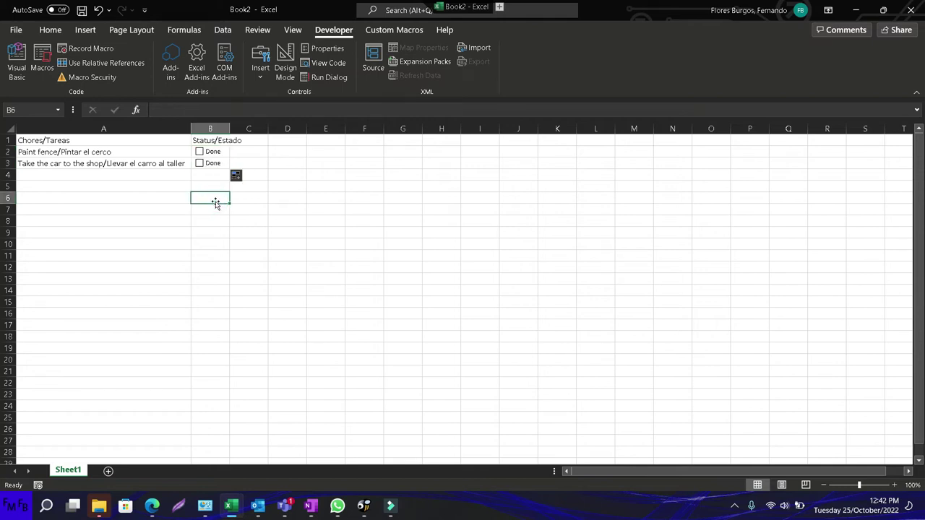
Set the B2 check box to Checked with cell link $C$2
right_click(215, 151)
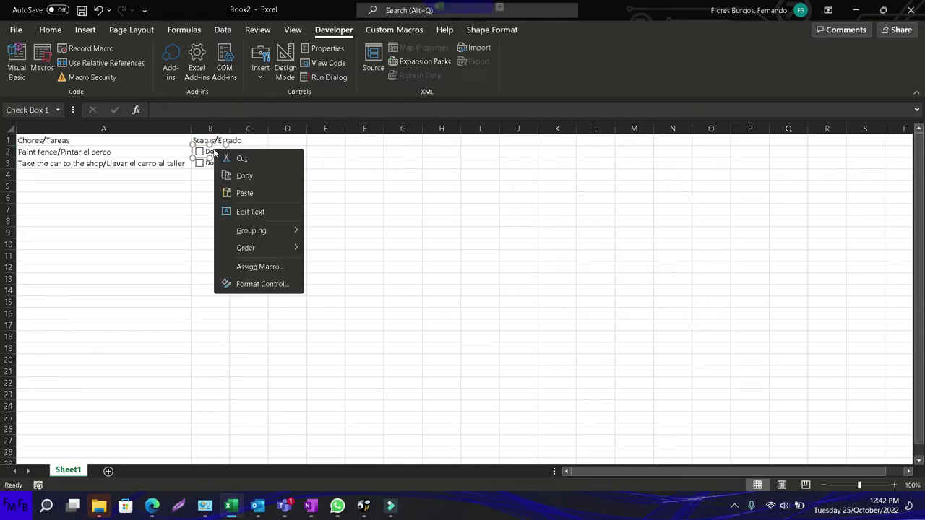
left_click(261, 284)
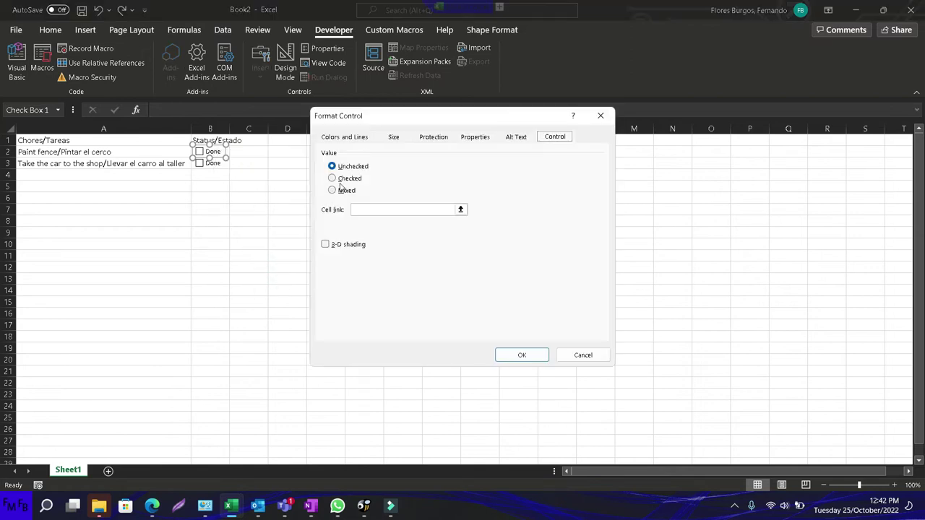
left_click(336, 179)
left_click(355, 209)
left_click(256, 154)
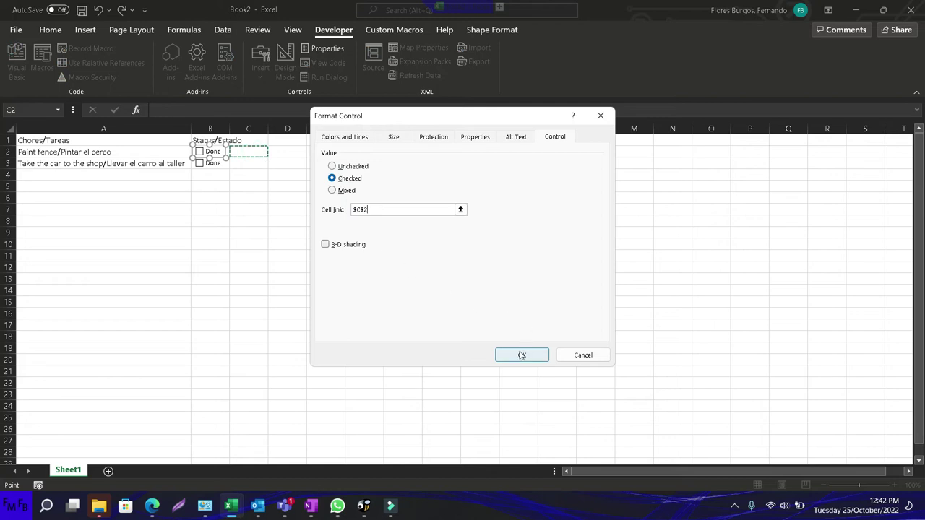
left_click(521, 352)
Set the B3 check box to Checked linked to $C$3, then untick B2 so C2 reads FALSE
right_click(211, 165)
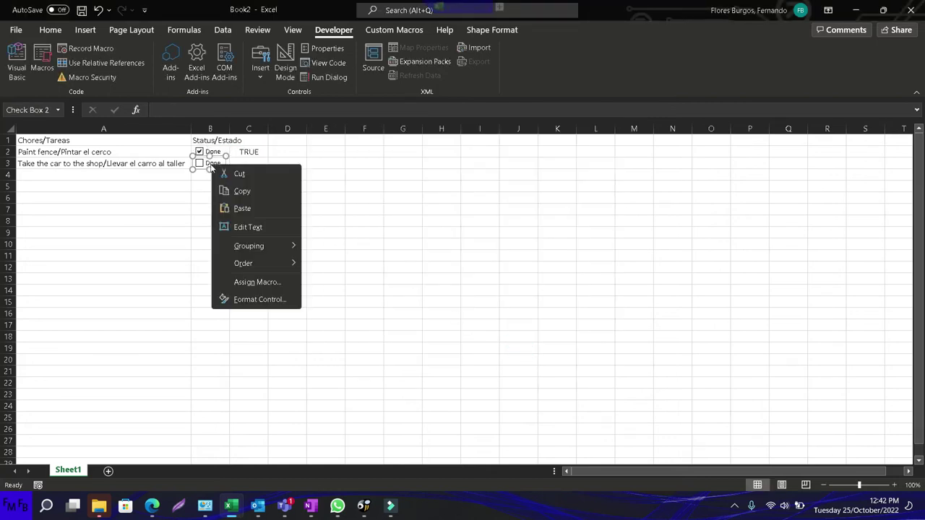
left_click(265, 300)
left_click(344, 182)
left_click(363, 209)
left_click(243, 162)
left_click(507, 350)
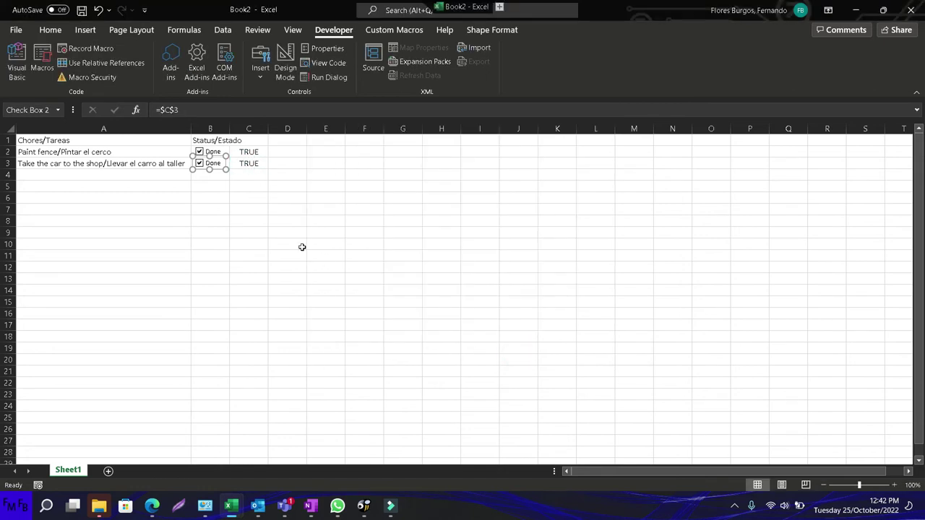
left_click(200, 152)
key("alt+Tab")
Start Sub chores with lr set to the last used row and a For i = 2 To lr loop
key("Tab")
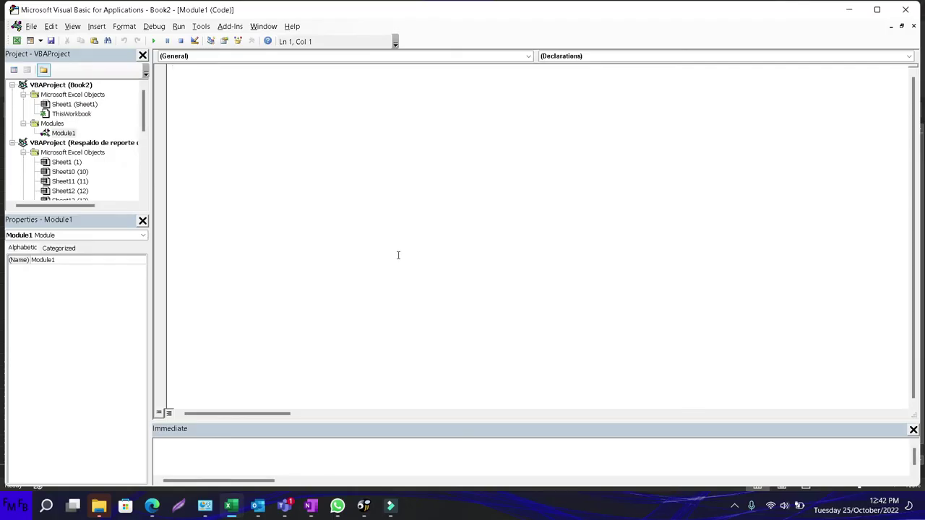
type("sub ")
type("chores")
key("Return")
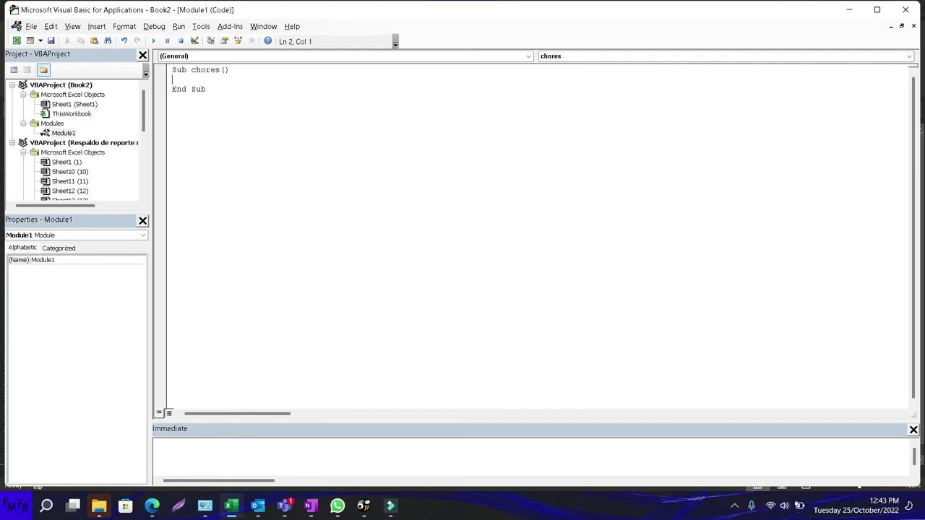
type("lr=")
type("ActiveSheet.Cells(Rows.Count, 1).End(xlUp).Row")
key("Return")
type("for i=2 to lr")
key("Return")
key("Return")
type("next i")
Inside the loop, add If Range("C" & i).Value = True Then … End If
left_click(172, 98)
type("id")
key("BackSpace")
type("f Range()")
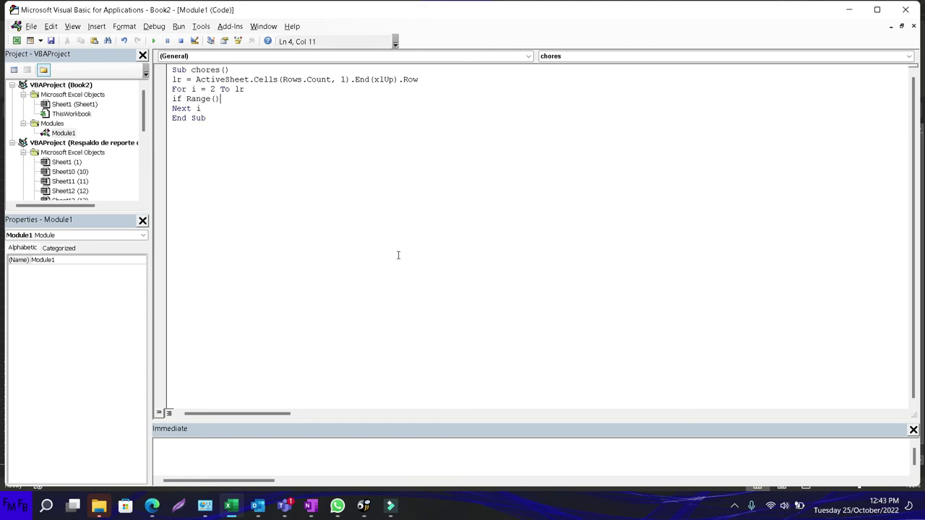
key("Left")
key("Left")
key("Right")
type("\"\"")
type("C")
type(" & ")
type("i")
type(").value")
key("Tab")
type("=TRU")
type("then")
key("Return")
key("Return")
type("endif")
Inside the If, set Range("A" & i).Interior.ColorIndex = 4
left_click(172, 108)
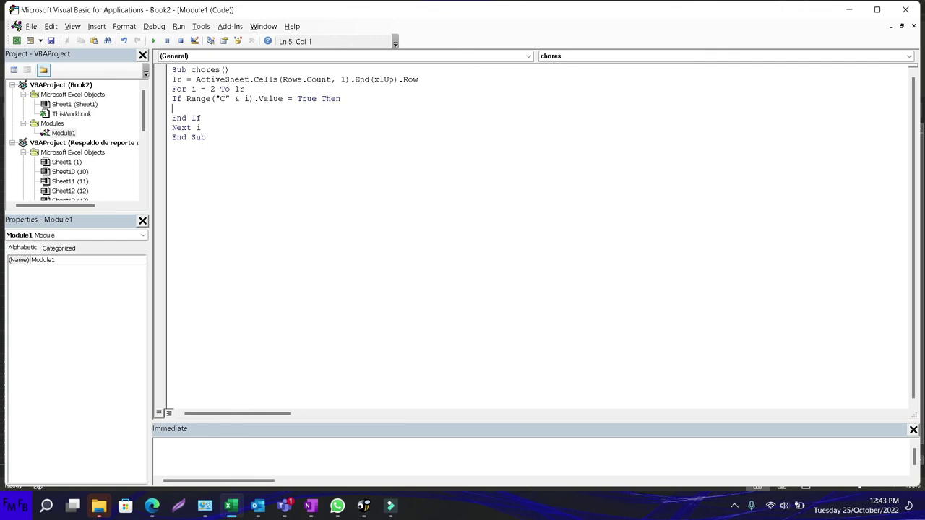
type("Range")
type("()")
type("\"\"")
type("A")
key("Right")
type("&")
type(" i)")
type(".inter")
key("Tab")
type(".co")
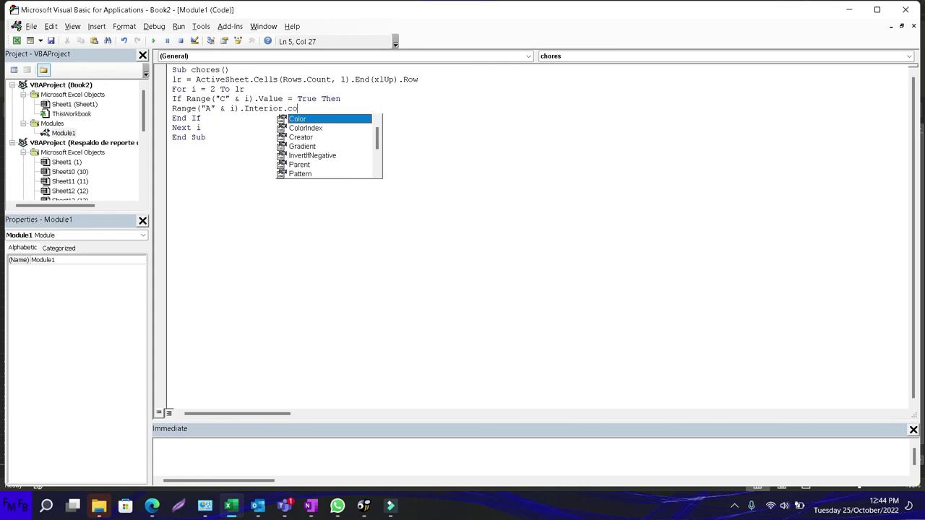
type("lor")
type("index")
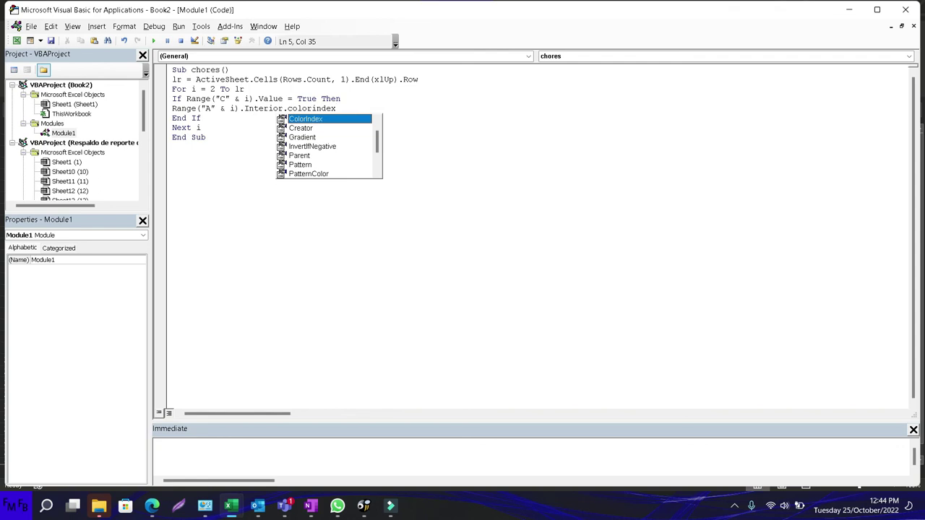
type("=4")
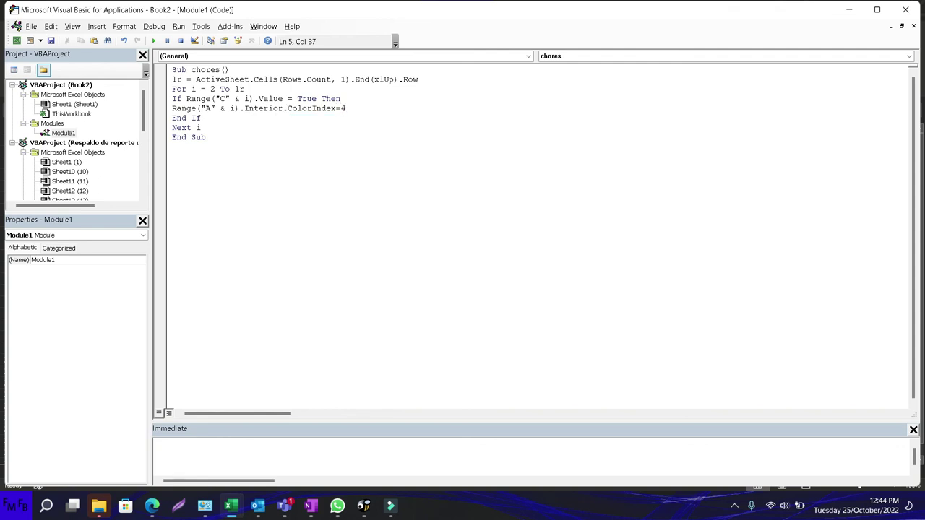
left_click(201, 117)
Back in Excel, turn on Filter for the header row from A1
key("alt+Tab")
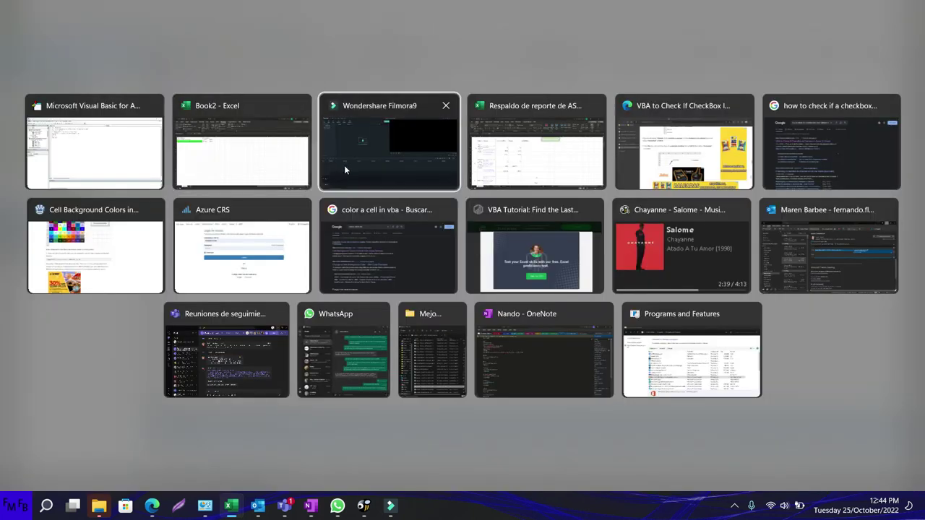
key("alt+shift+Tab")
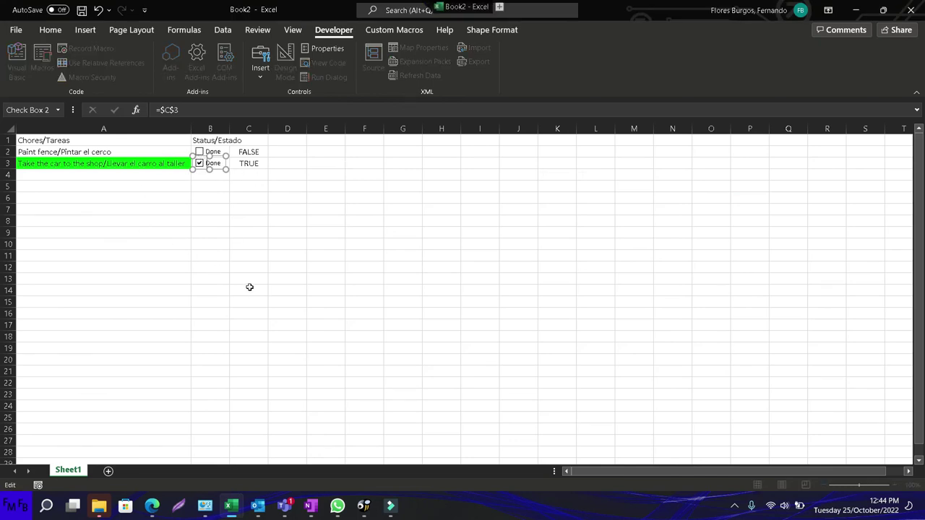
left_click(102, 142)
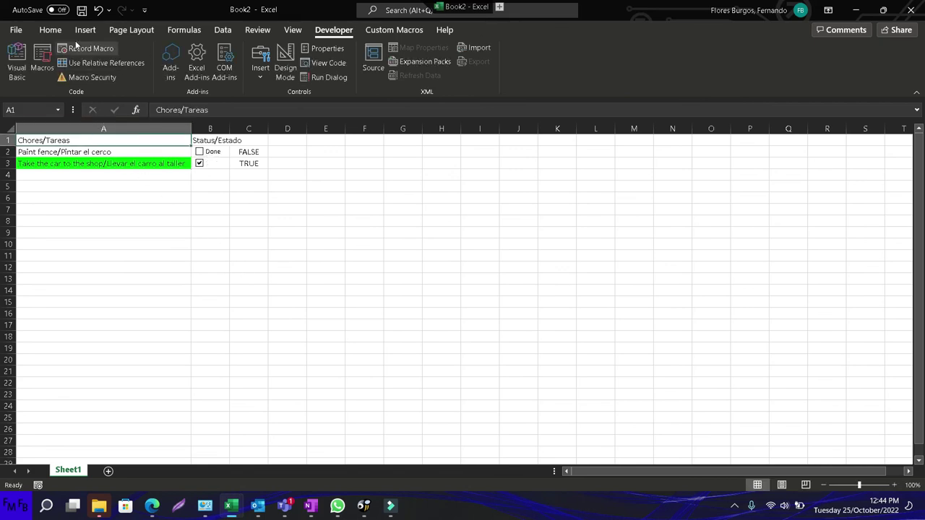
left_click(50, 29)
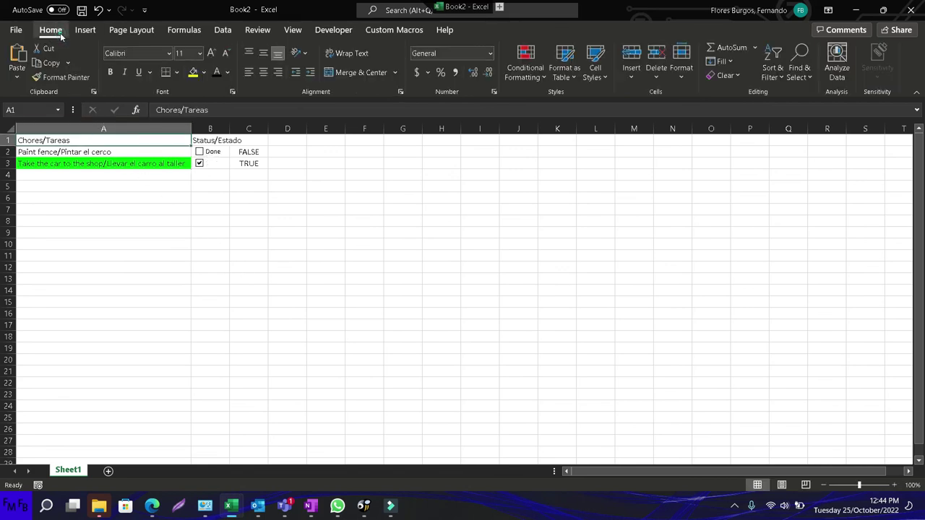
left_click(780, 76)
left_click(786, 148)
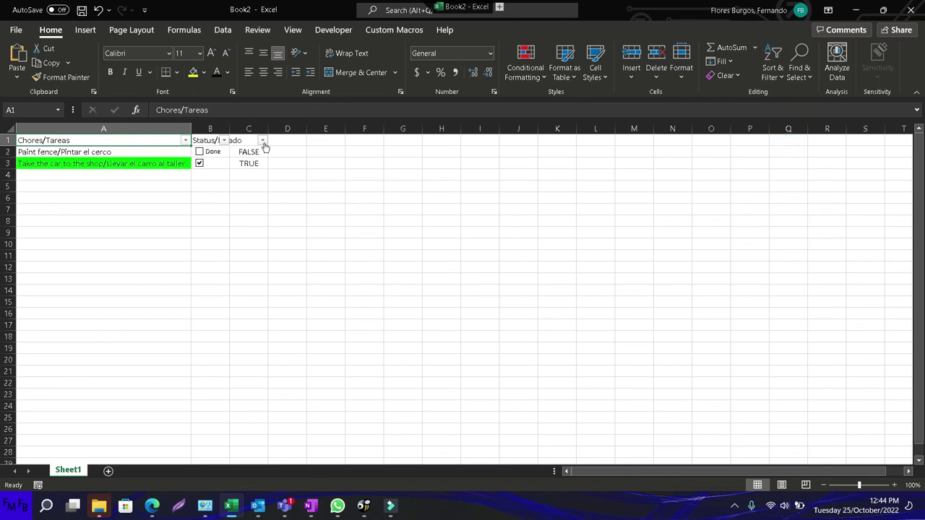
Filter the Chores/Tareas column by the green fill colour
left_click(185, 141)
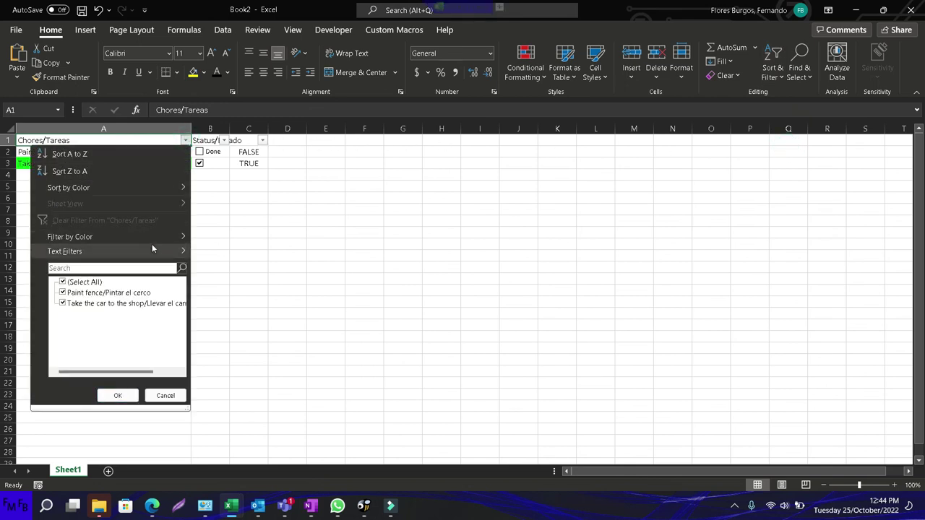
mouse_move(152, 248)
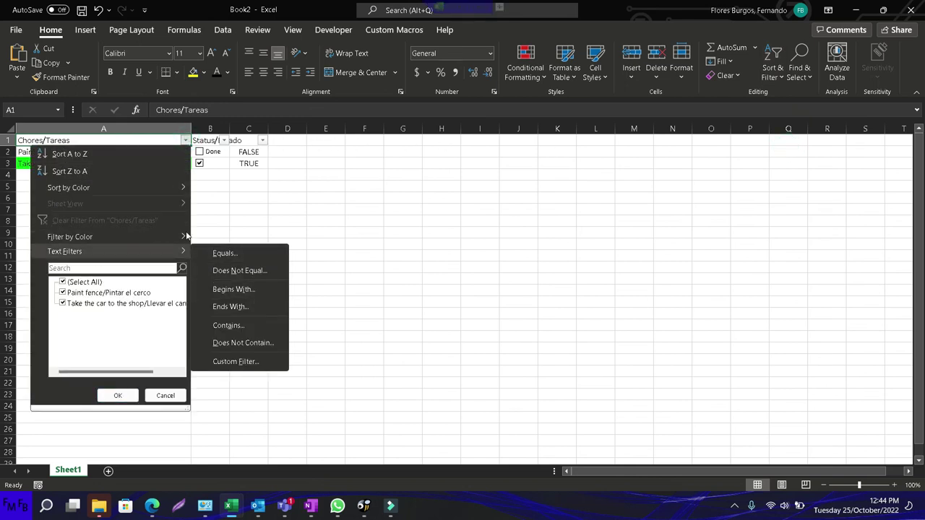
mouse_move(187, 236)
left_click(229, 256)
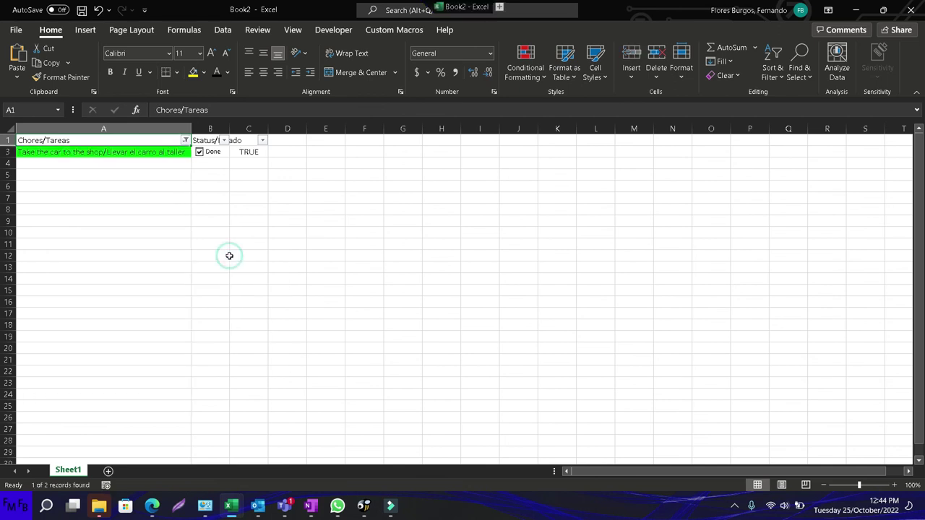